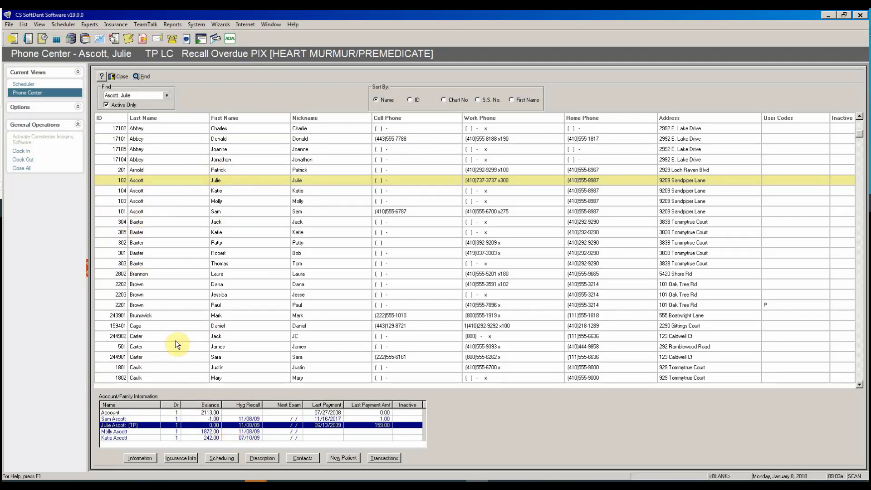
click(219, 456)
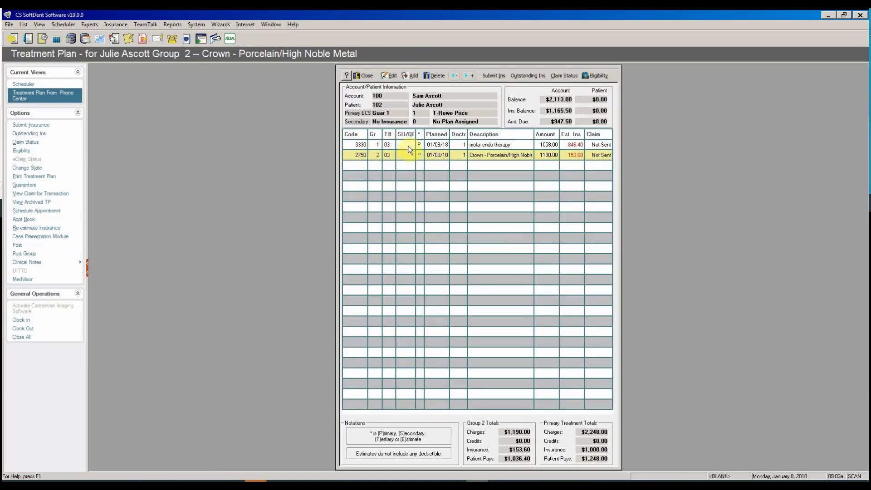
key(Up)
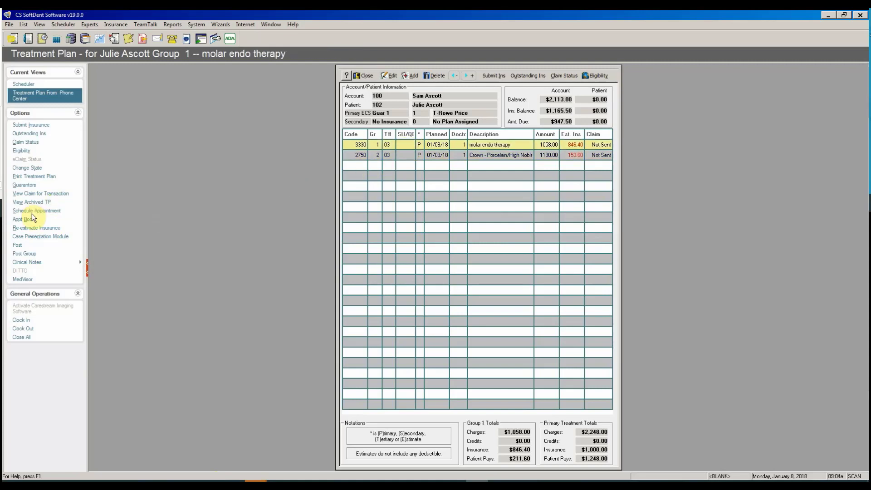
click(37, 211)
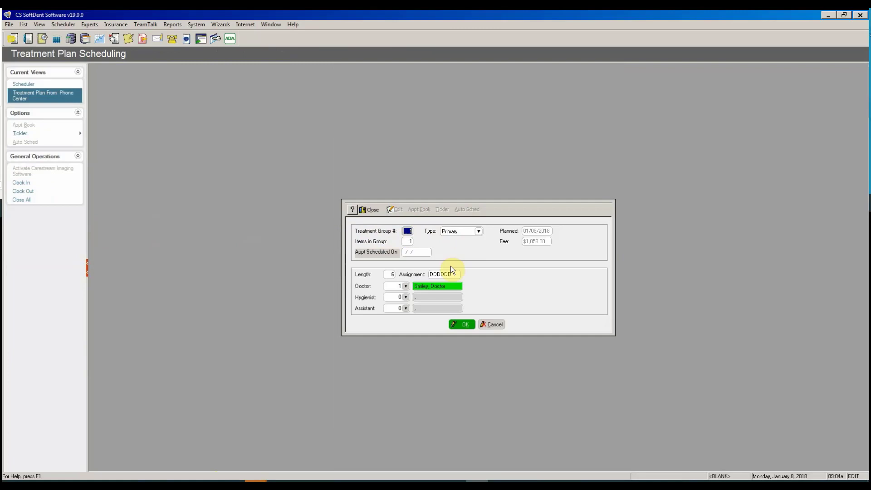
click(393, 274)
text(9)
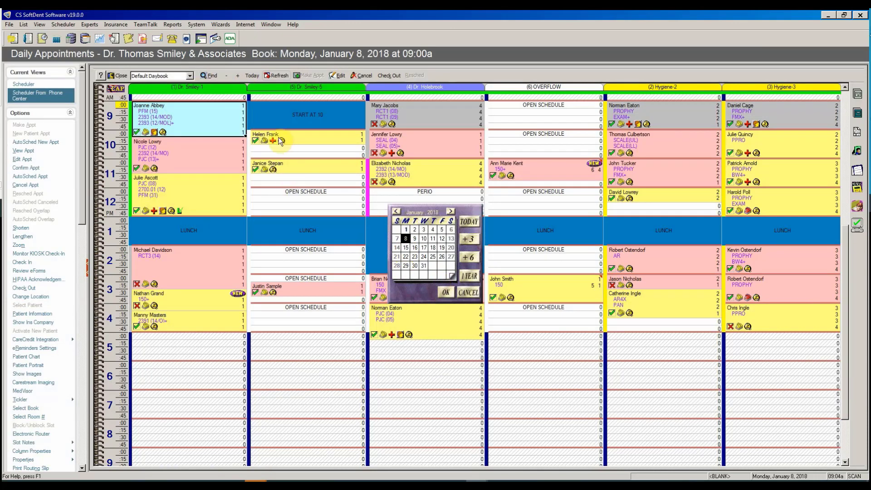
Accept the 11:00 Crown & Bridge slot on January 15, 2018, overriding the unusual-time warning
double_click(200, 162)
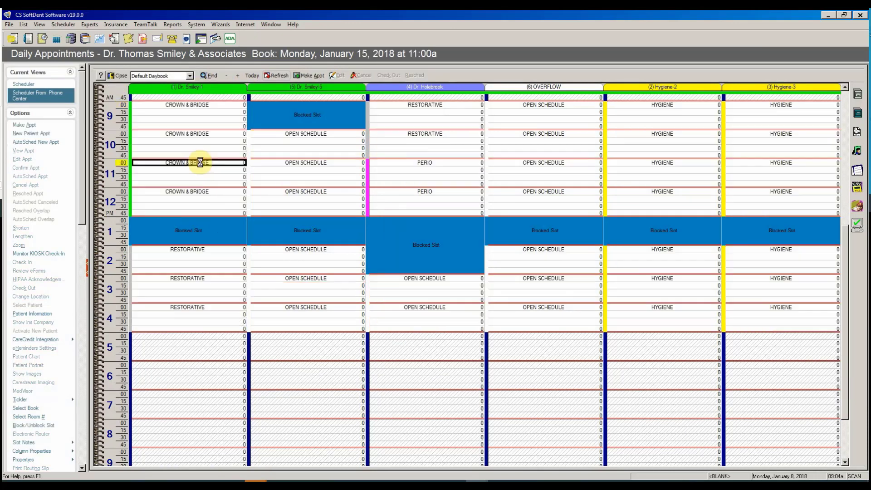
click(455, 267)
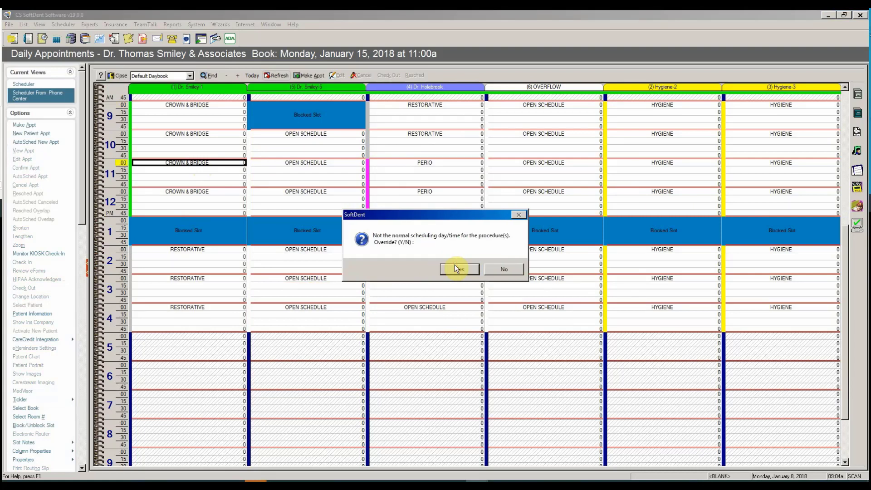
click(455, 268)
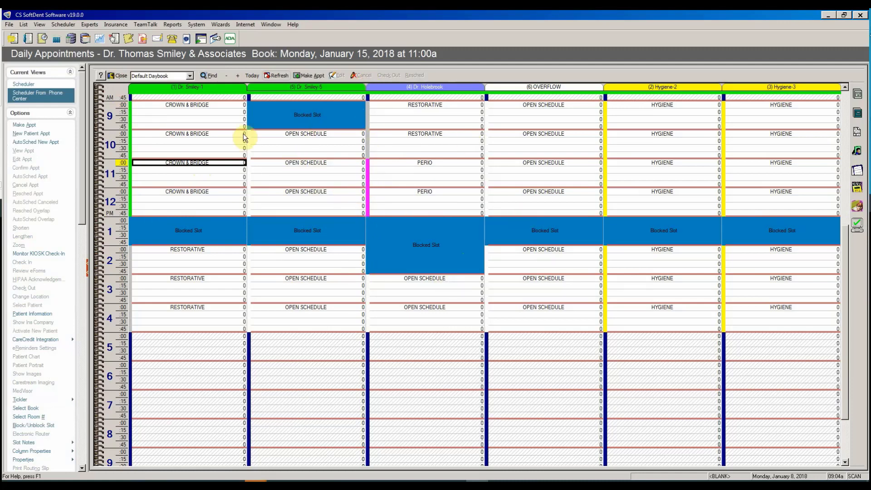
click(176, 211)
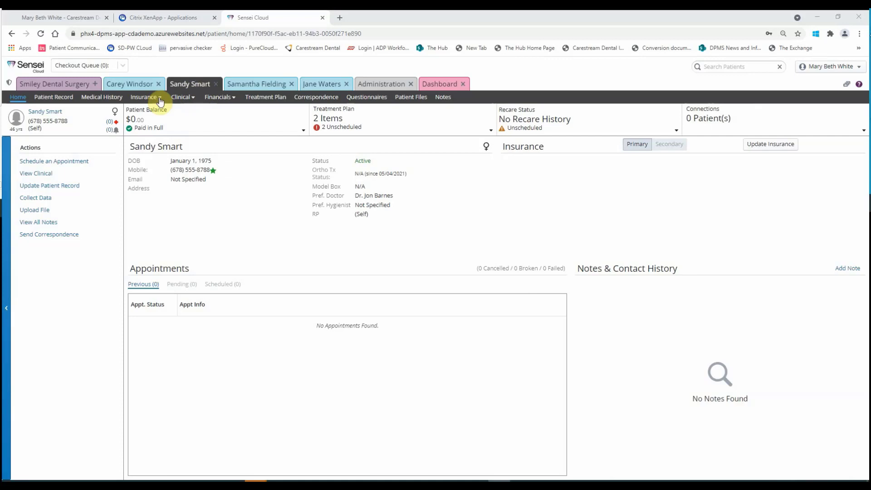
click(44, 161)
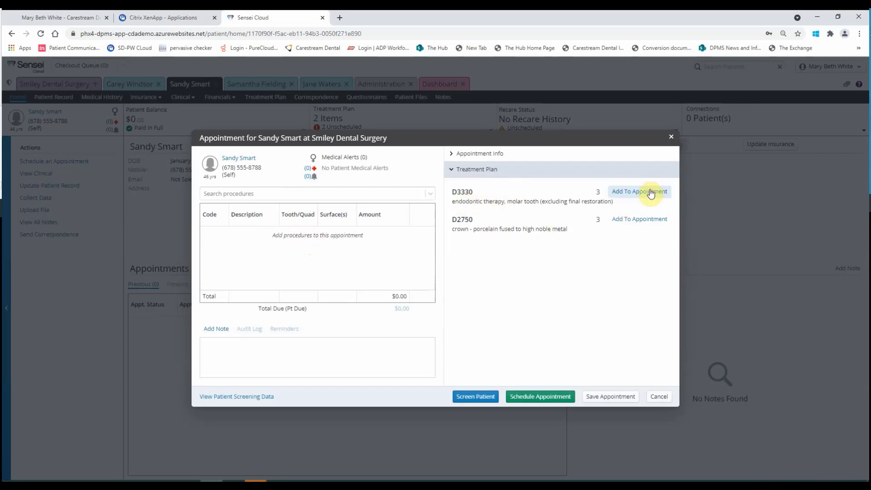
click(650, 192)
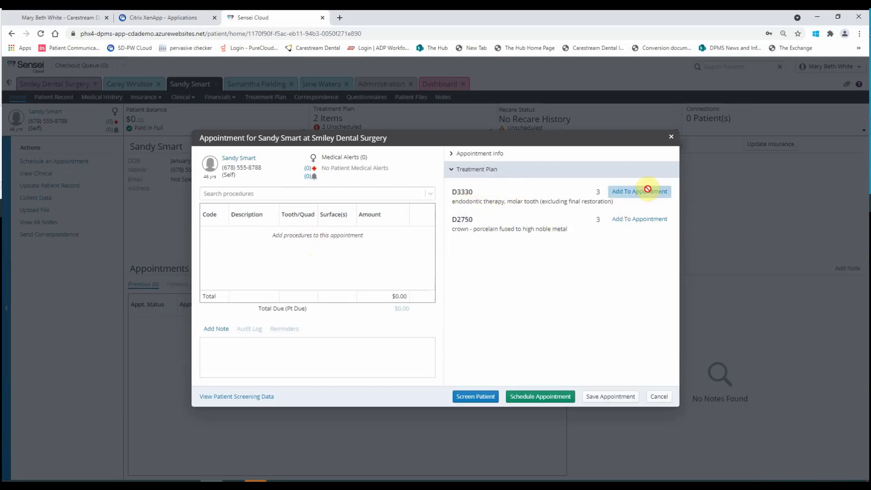
click(454, 155)
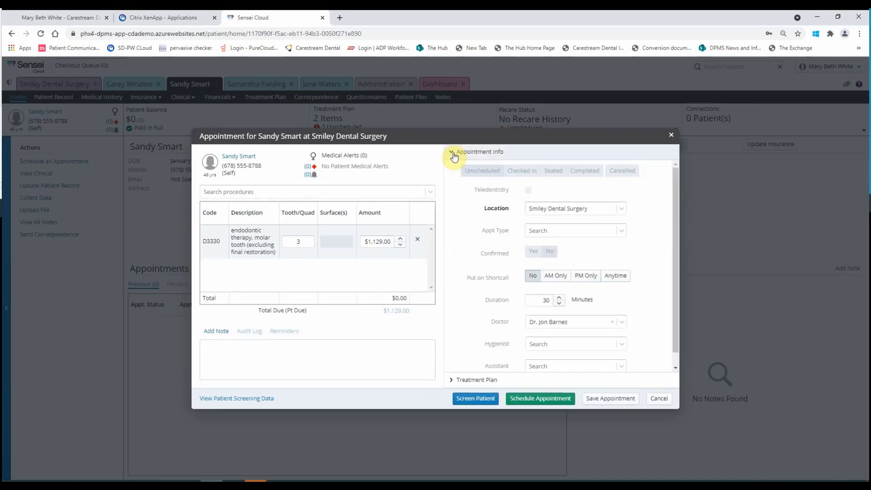
double_click(540, 304)
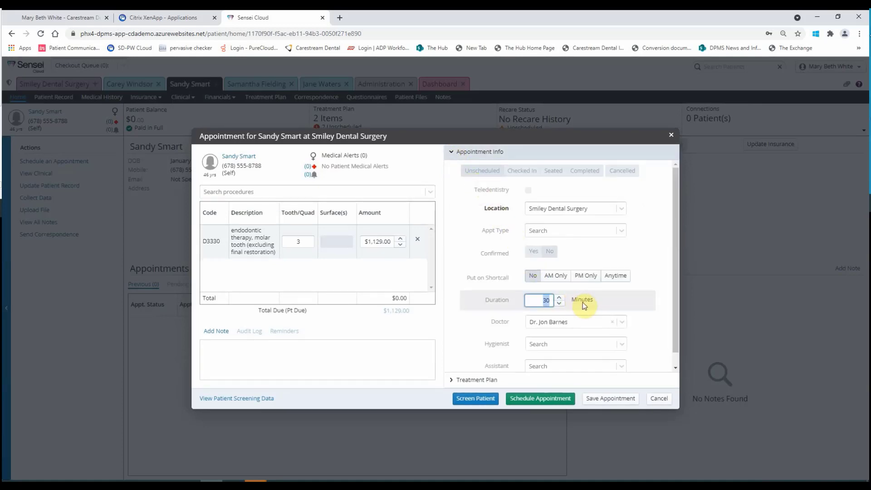
text(90)
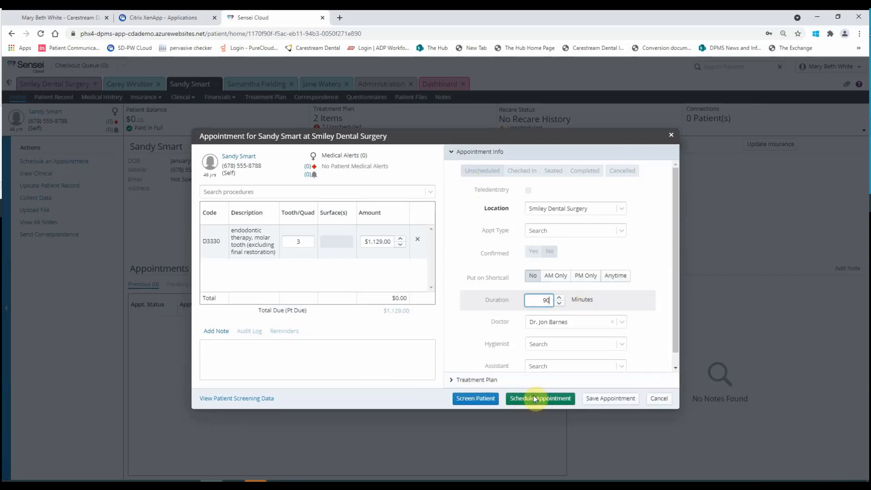
click(477, 298)
click(477, 295)
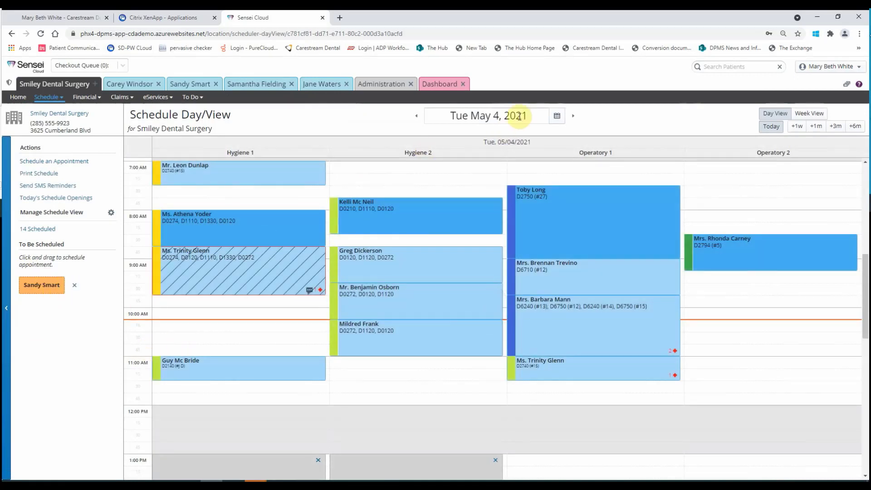
click(560, 117)
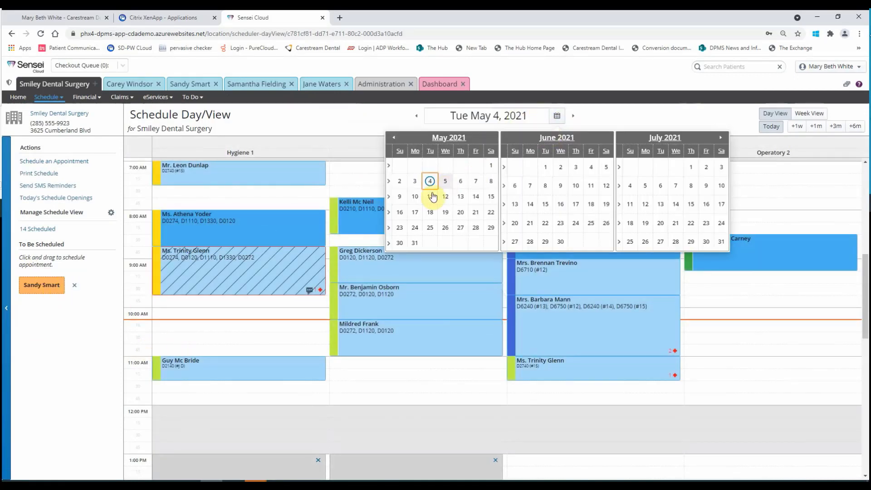
click(429, 197)
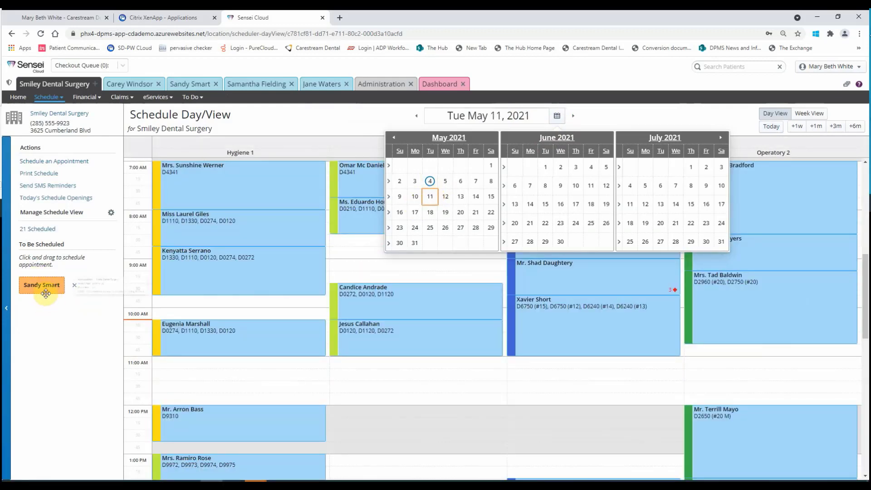
mouse_move(49, 296)
mouse_down()
mouse_move(758, 380)
mouse_move(763, 372)
mouse_up()
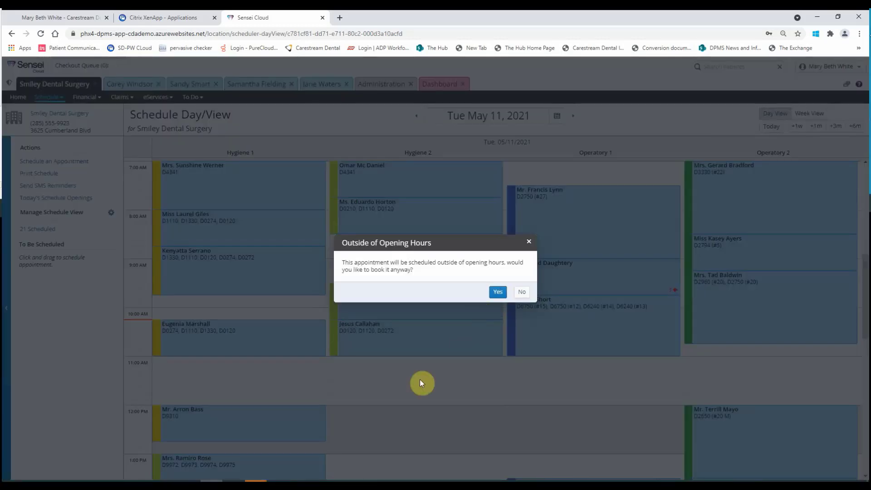
key(Return)
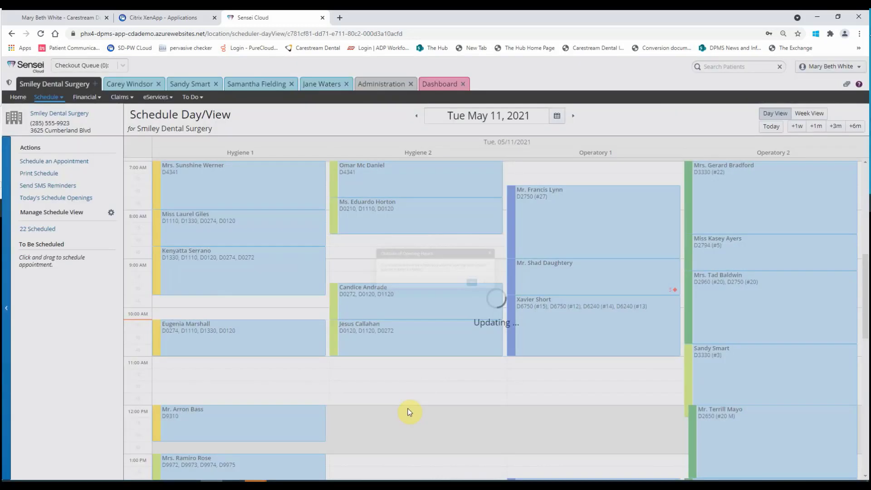